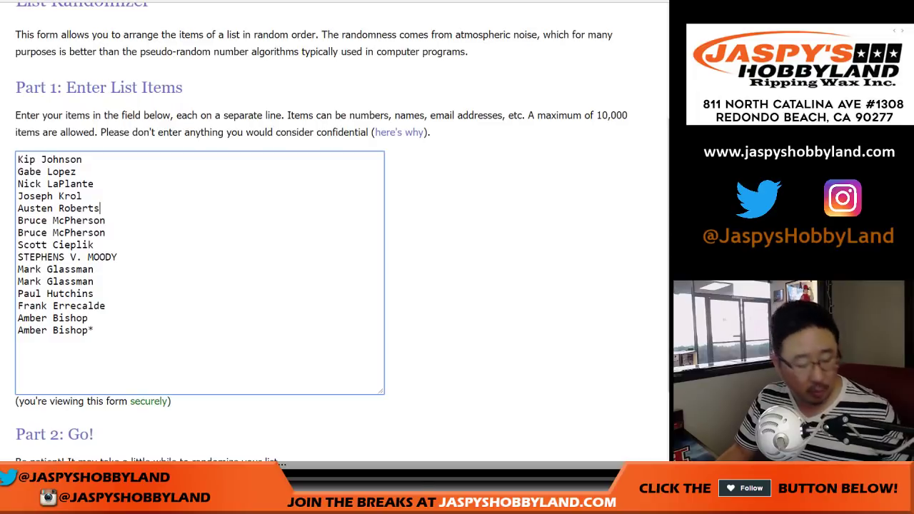
- Append a second copy of the participant names to the list to randomize, and roll two virtual dice
key("ctrl+a")
key("ctrl+c")
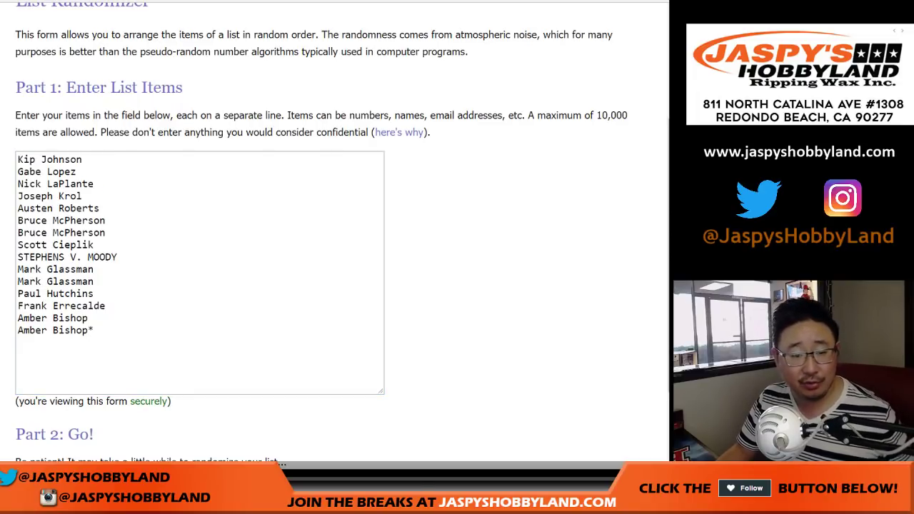
left_click(95, 330)
key("Return")
key("ctrl+v")
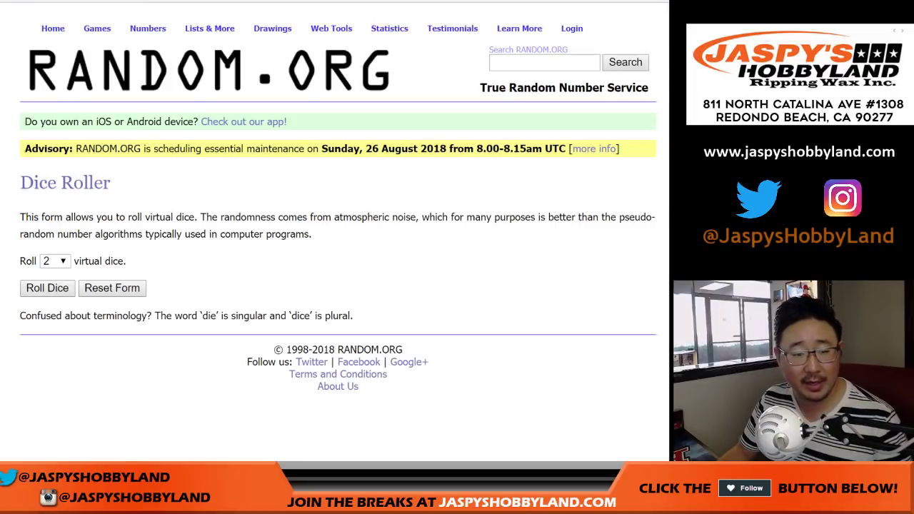
left_click(47, 288)
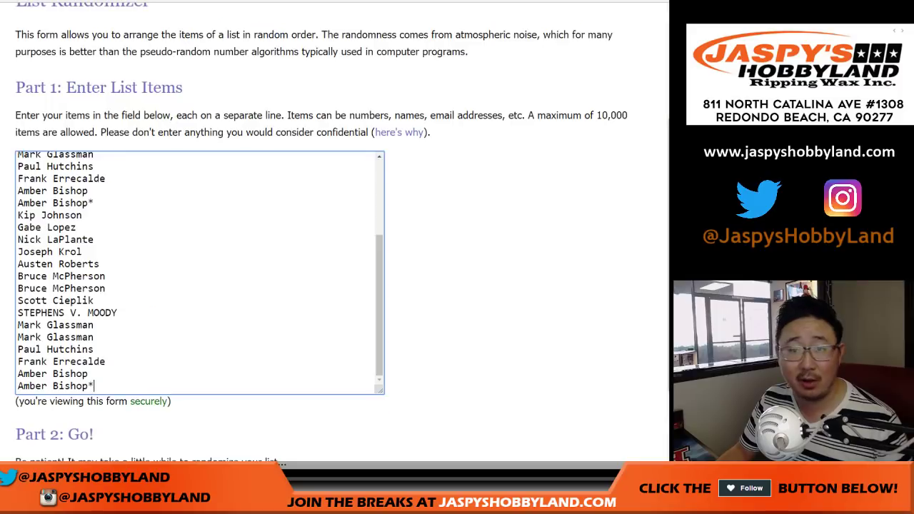
- Randomize the doubled participant list 12 times
scroll(336, 214, "down", 2)
left_click(47, 372)
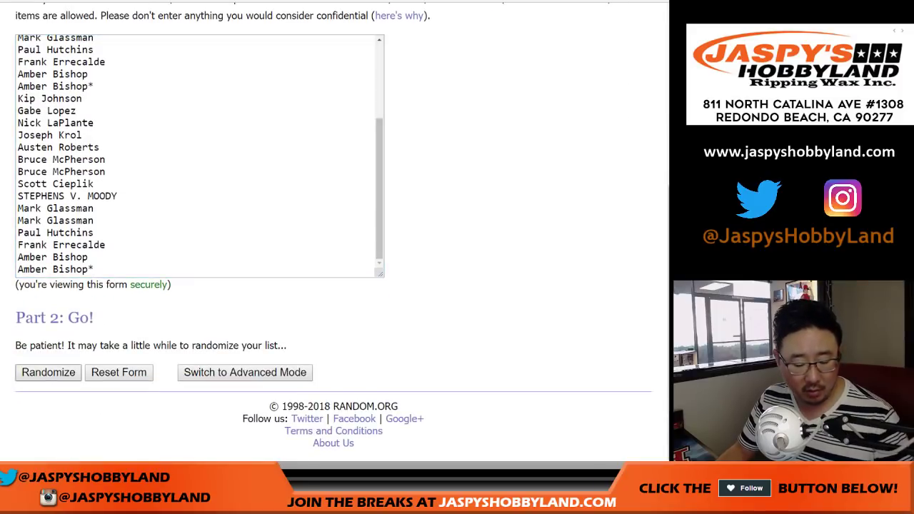
left_click(43, 372)
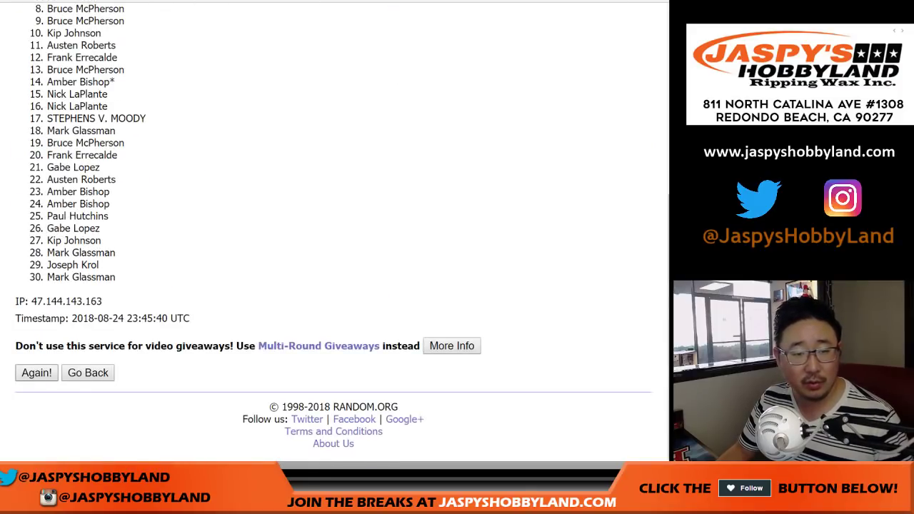
scroll(39, 373, "down", 5)
left_click(39, 373)
scroll(39, 373, "down", 5)
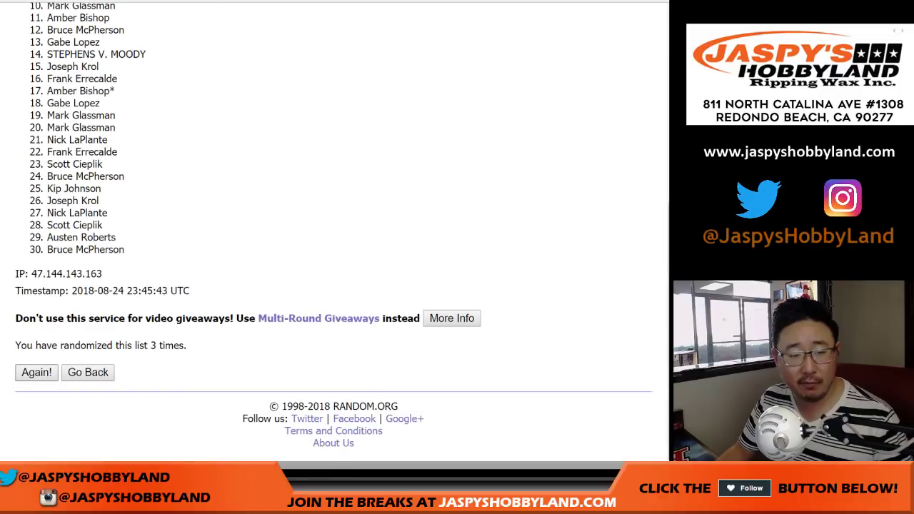
key("Return")
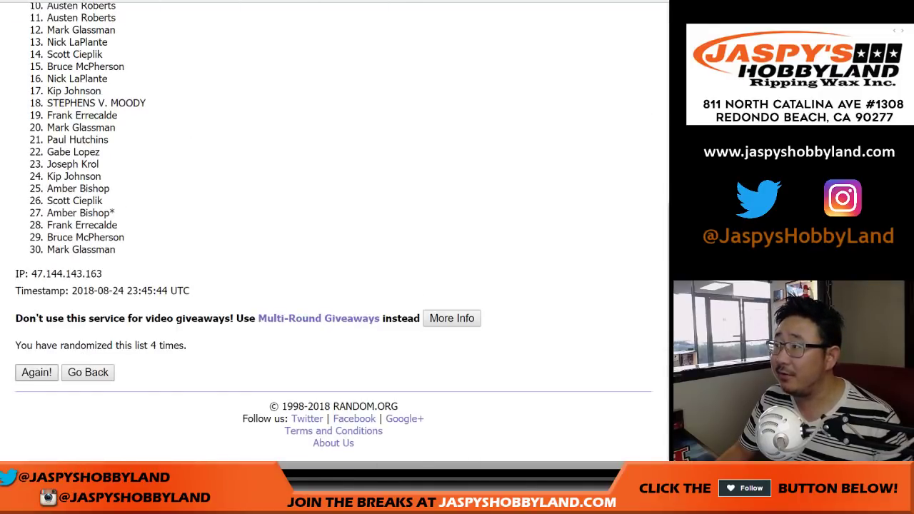
key("Return")
key("Return")
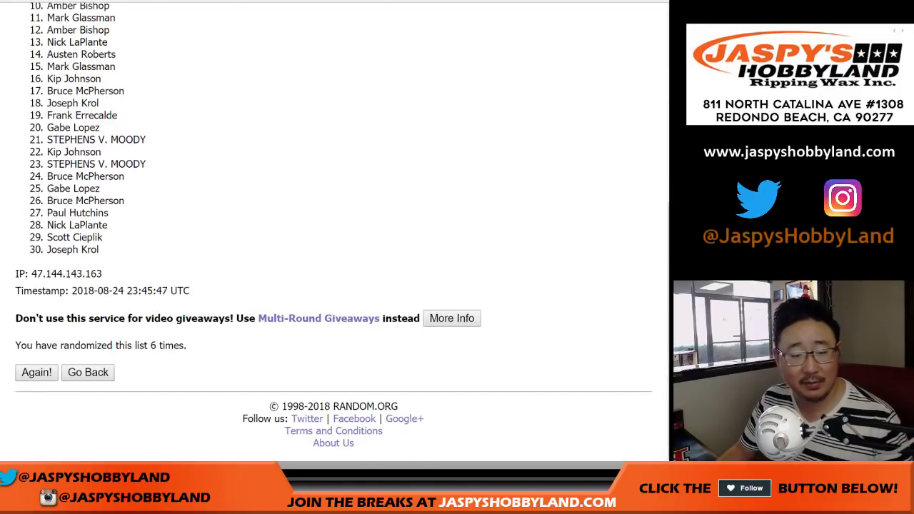
key("Return")
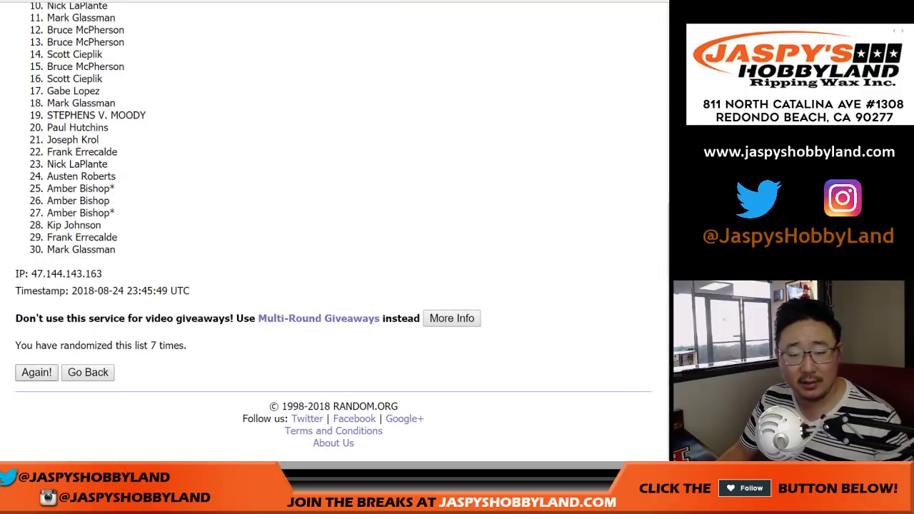
key("Return")
key("Return")
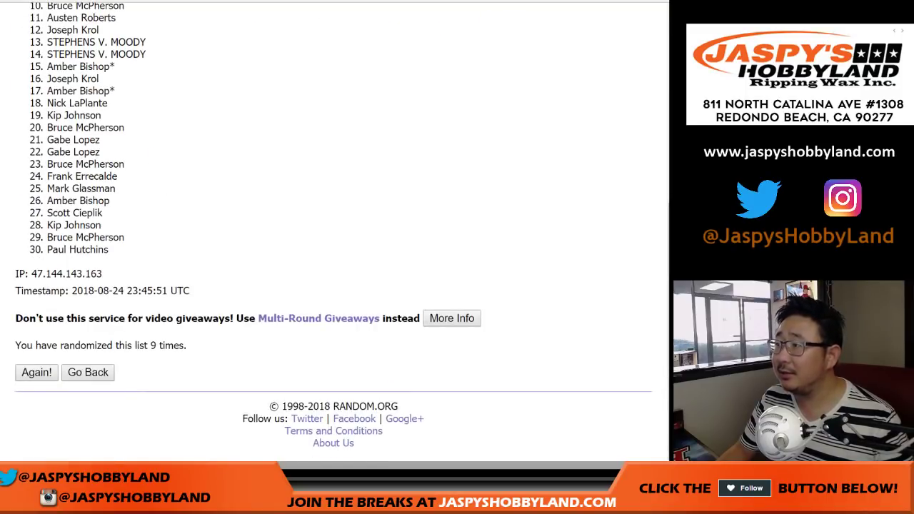
key("Return")
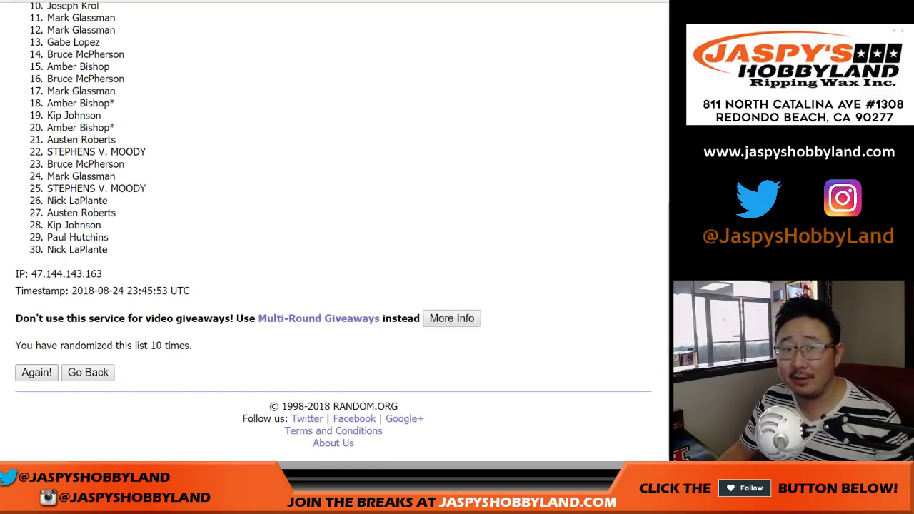
key("Return")
key("Return")
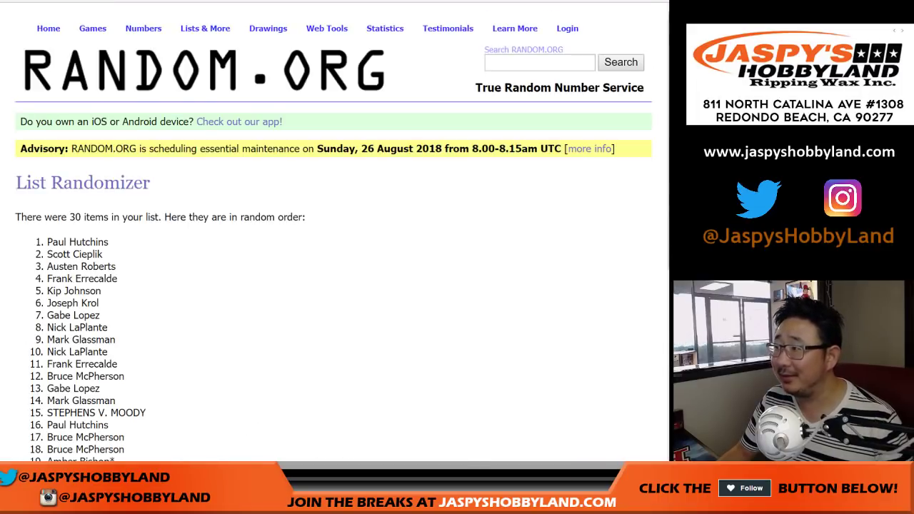
- Copy the 30 randomized participant names and paste them into column A of the Google Sheets break spreadsheet, starting at A1
scroll(332, 228, "up", 5)
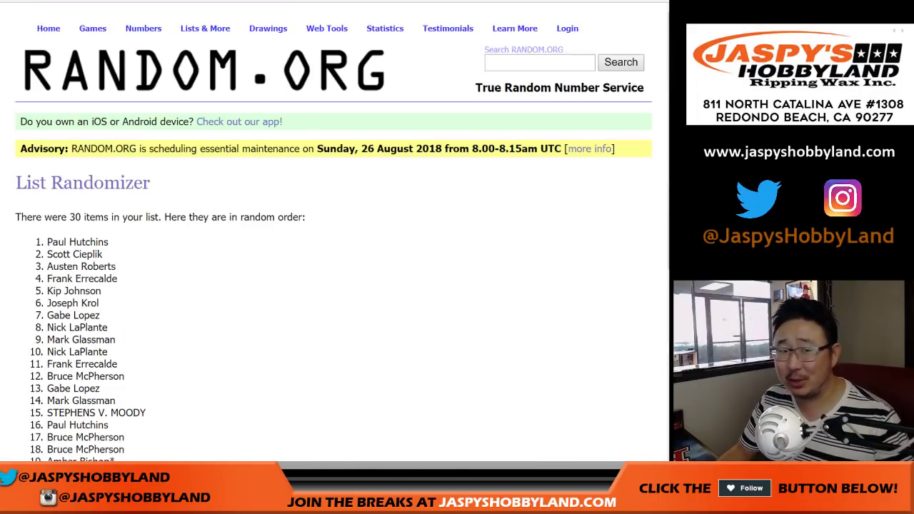
left_click_drag(47, 241, 171, 380)
left_click_drag(192, 345, 116, 249)
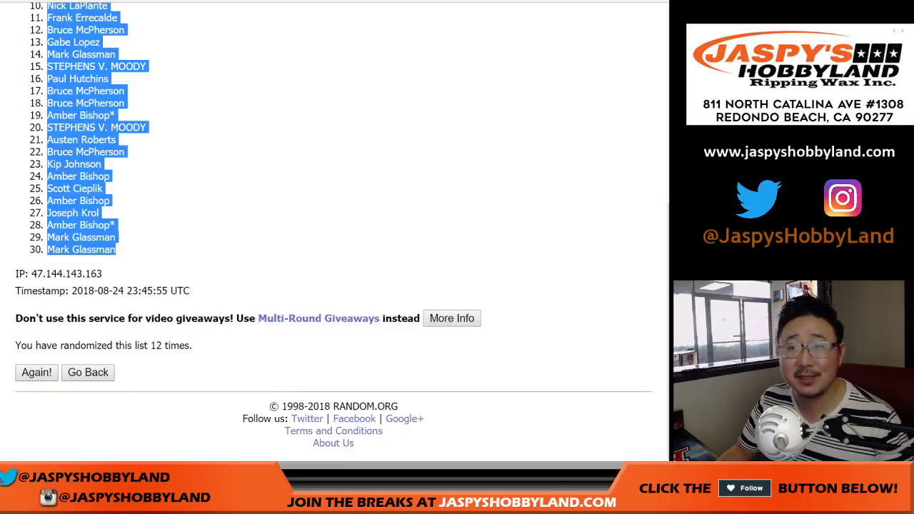
key("ctrl+Tab")
left_click(71, 87)
right_click(95, 87)
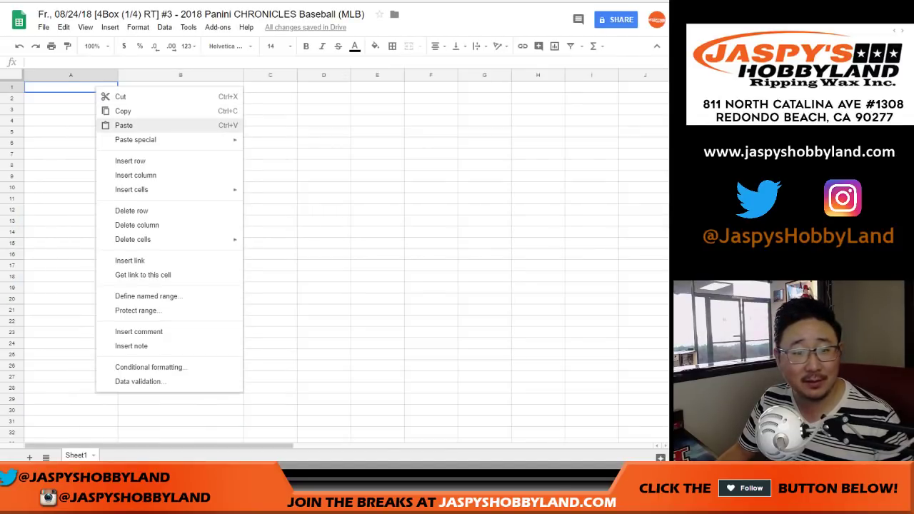
left_click(123, 126)
- Switch to the List Randomizer holding the MLB teams and randomize the team list 12 times
key("ctrl+Tab")
key("ctrl+Tab")
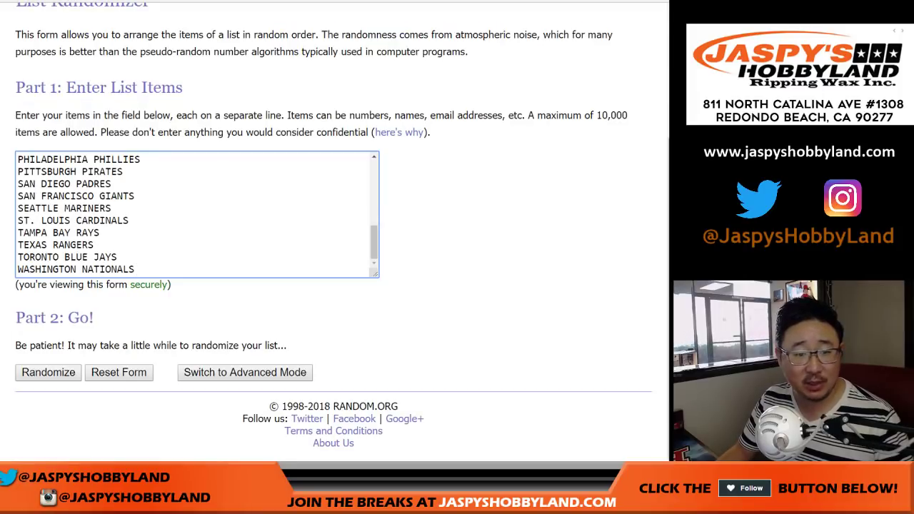
left_click(71, 370)
scroll(334, 236, "down", 5)
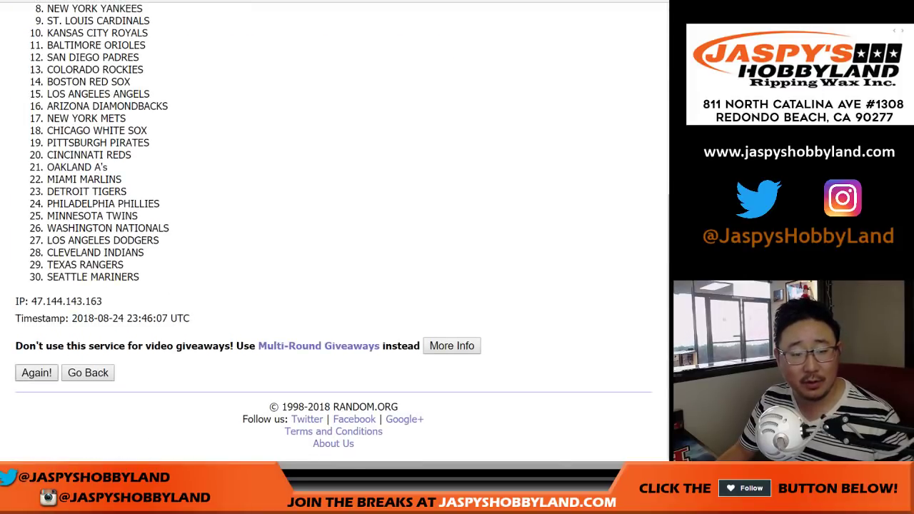
left_click(36, 373)
left_click(36, 372)
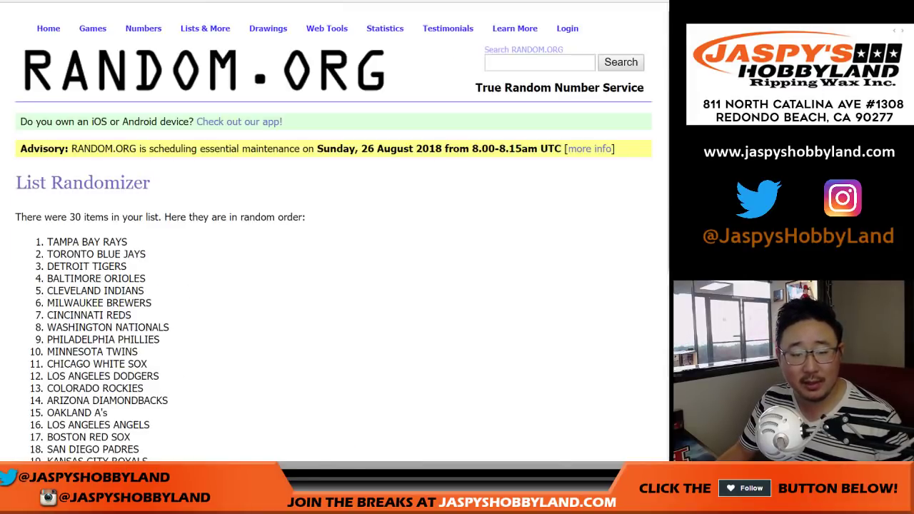
left_click(37, 372)
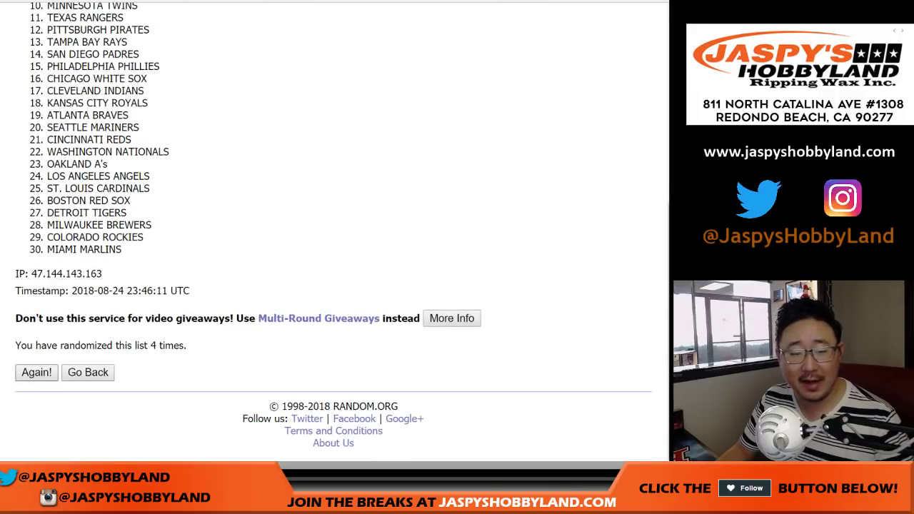
left_click(36, 373)
left_click(37, 372)
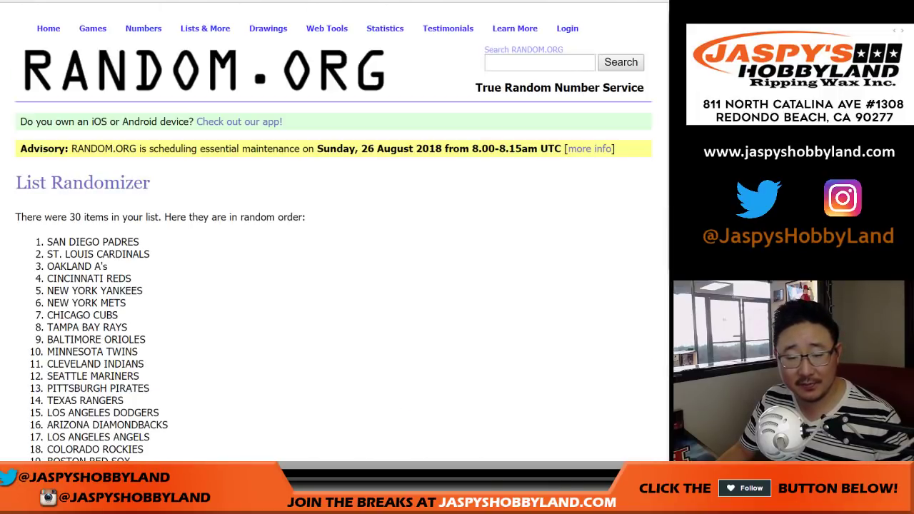
left_click(37, 372)
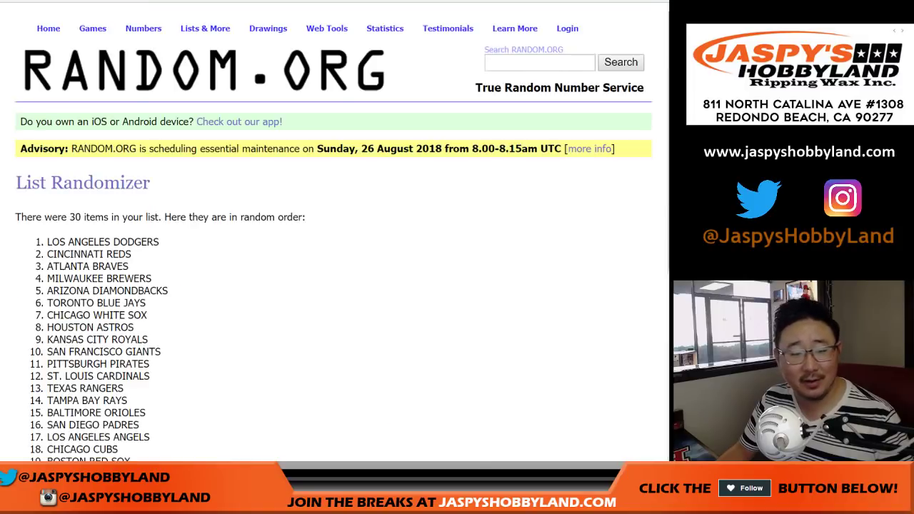
left_click(37, 372)
scroll(36, 372, "down", 5)
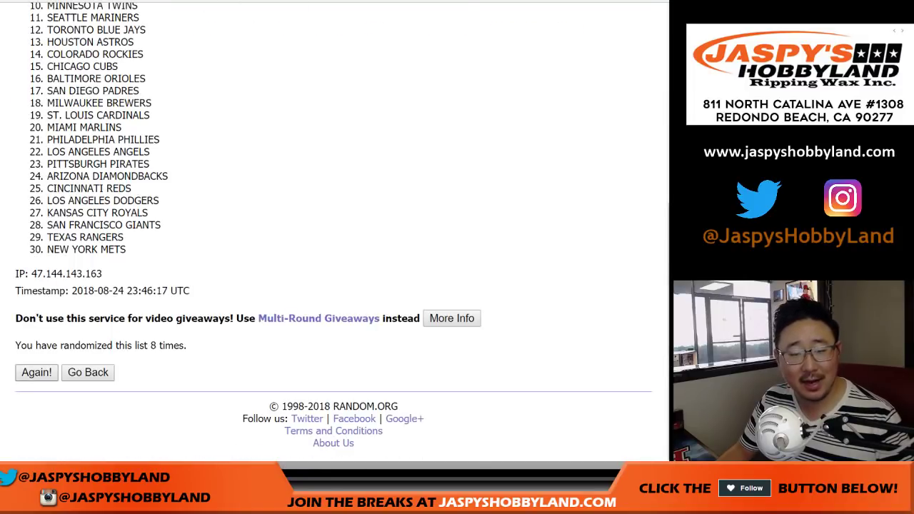
left_click(36, 372)
scroll(37, 373, "down", 5)
left_click(36, 372)
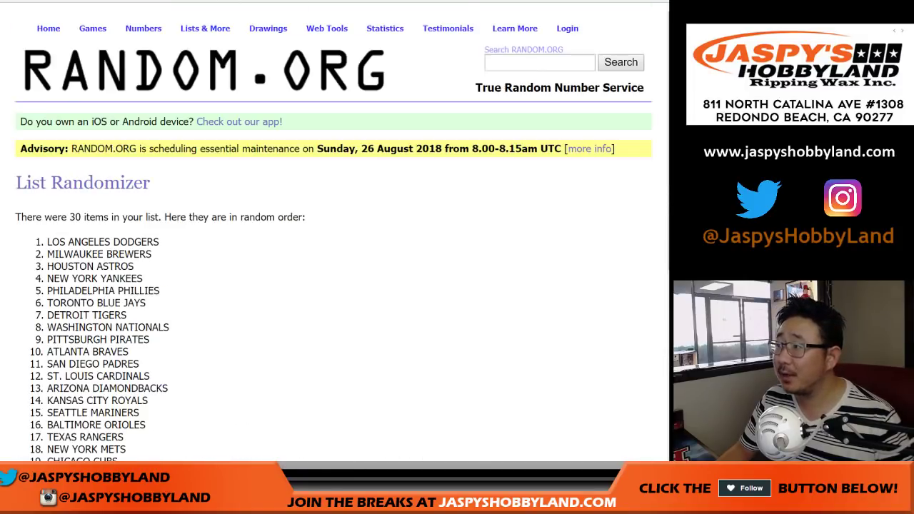
left_click(37, 372)
left_click(36, 373)
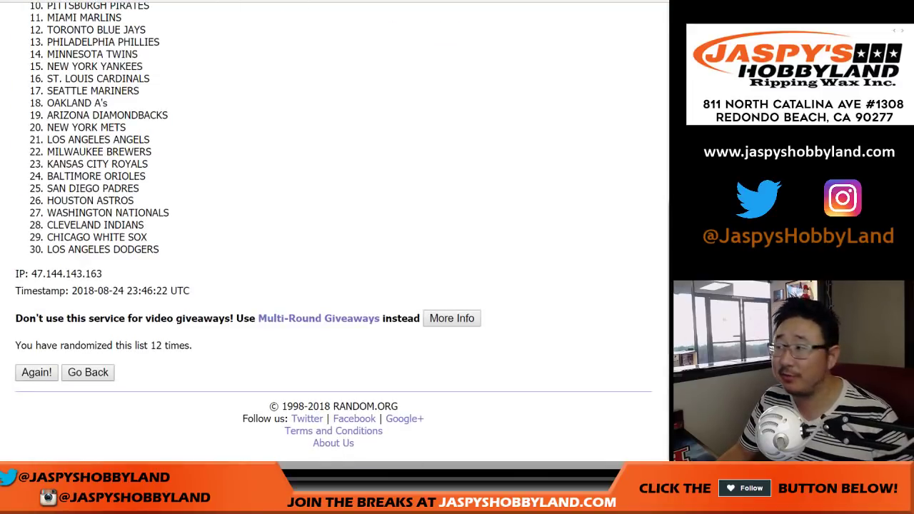
- Copy the randomized MLB team list and paste it into column B of the break spreadsheet, starting at B1
scroll(334, 236, "up", 5)
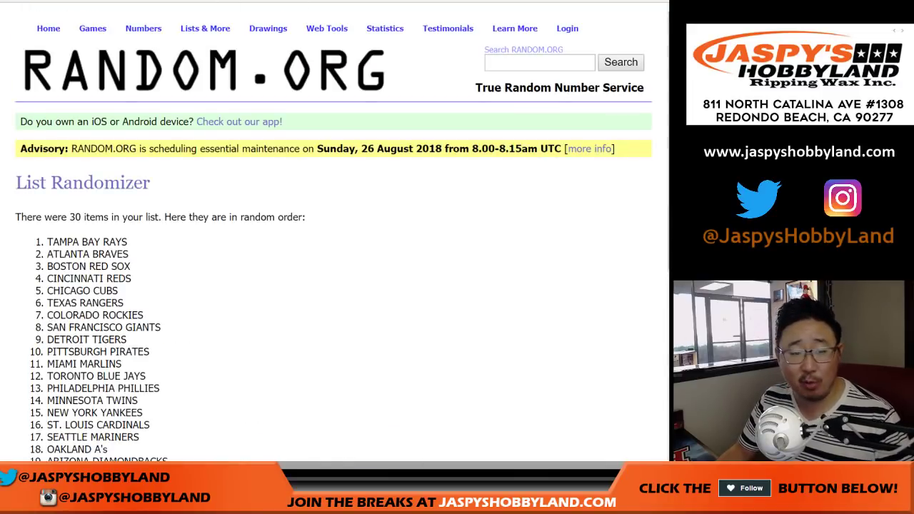
mouse_move(47, 242)
left_mouse_down()
mouse_move(173, 458)
mouse_move(171, 226)
mouse_move(163, 250)
left_mouse_up()
key("ctrl+c")
key("ctrl+Tab")
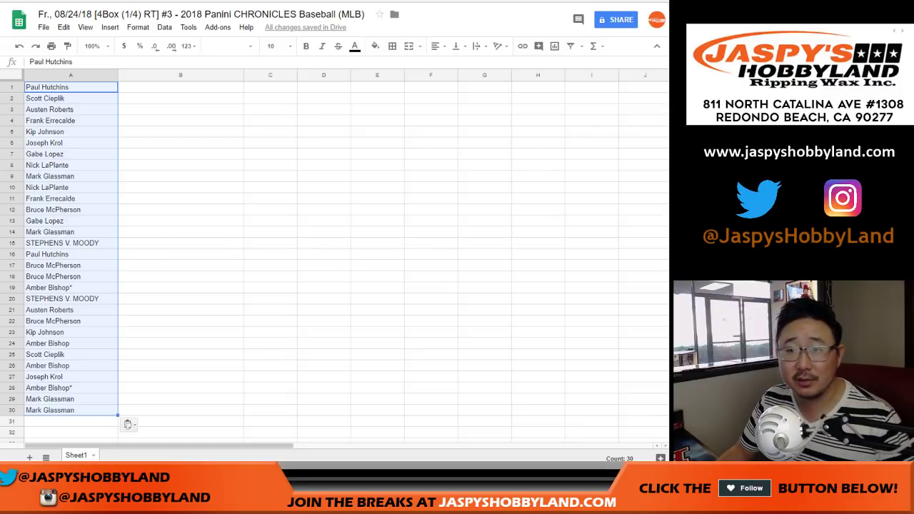
left_click(143, 87)
right_click(132, 88)
left_click(163, 124)
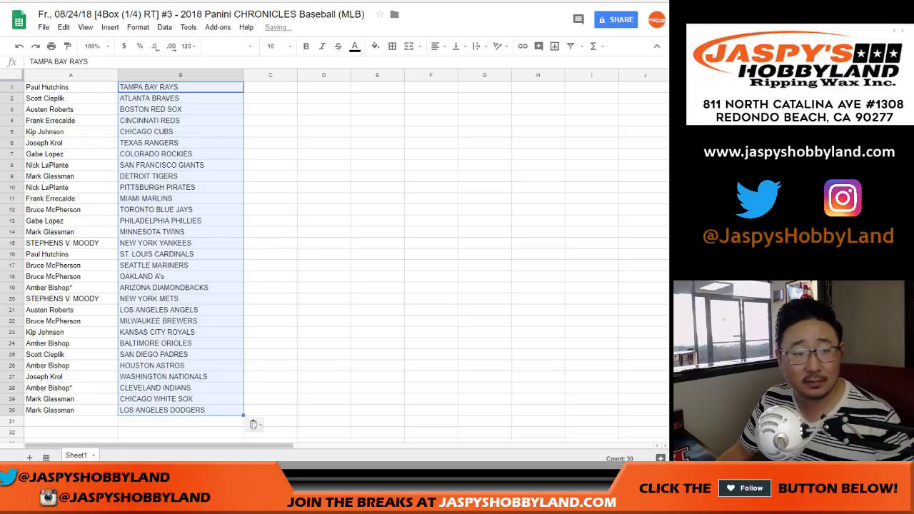
- Set the whole sheet's font to Helvetica at size 14 and fit column A's width to its contents
key("ctrl+a")
left_click(227, 45)
left_click(275, 45)
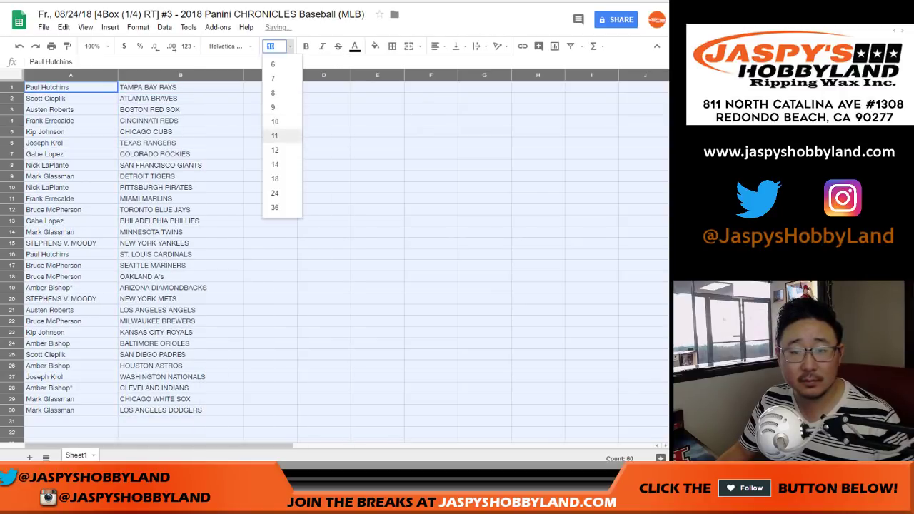
left_click(274, 164)
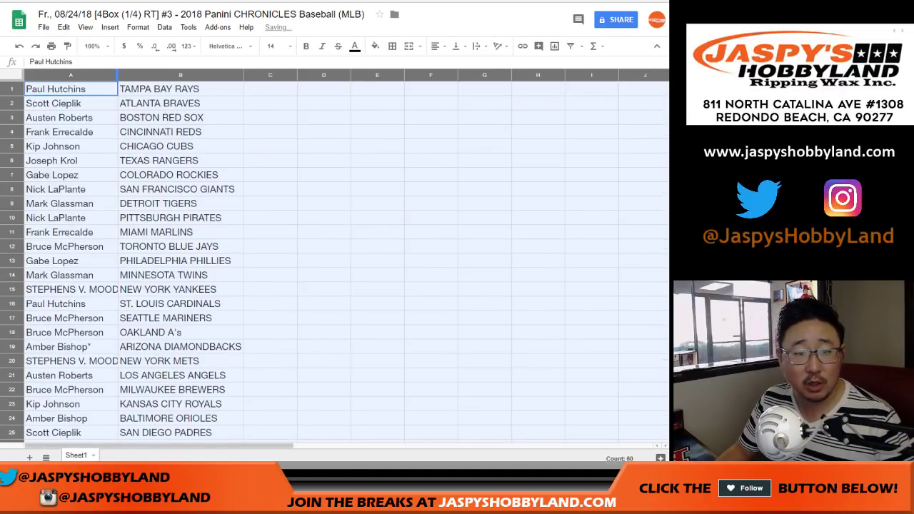
double_click(118, 75)
- Review the participant and team pairings row by row from row 2 through row 30, highlighting each row while reading it
left_click(12, 103)
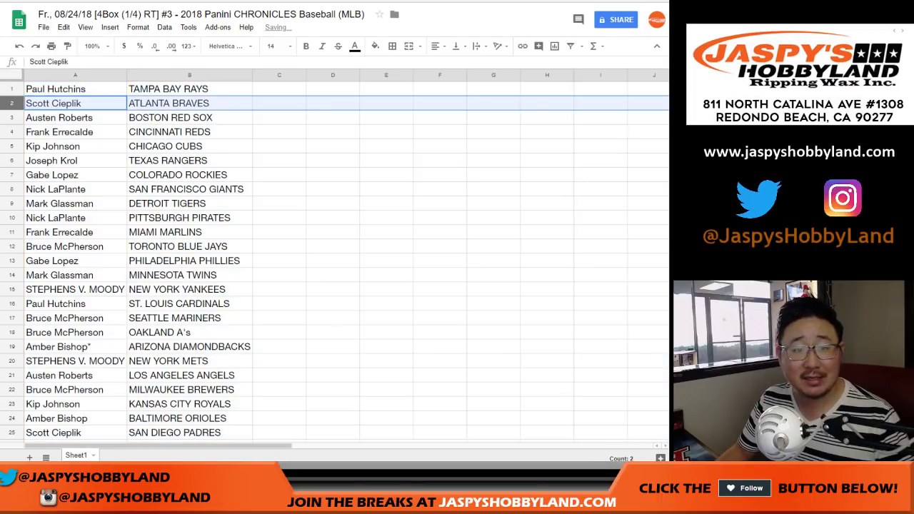
left_click(11, 118)
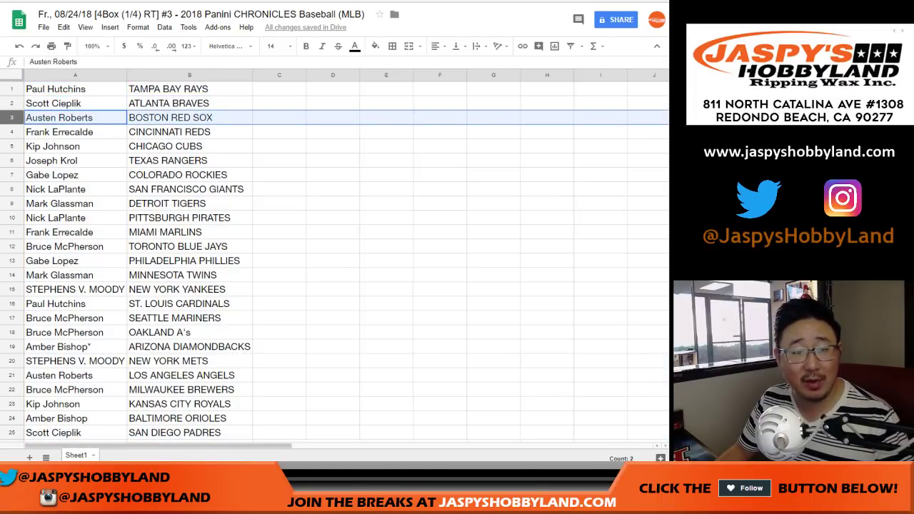
left_click(12, 132)
left_click(12, 146)
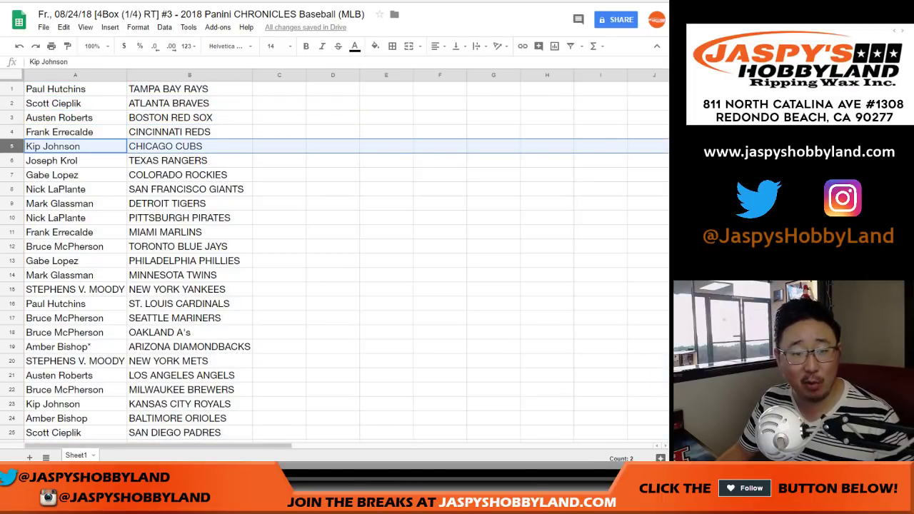
left_click(12, 160)
scroll(11, 160, "down", 1)
left_click(12, 146)
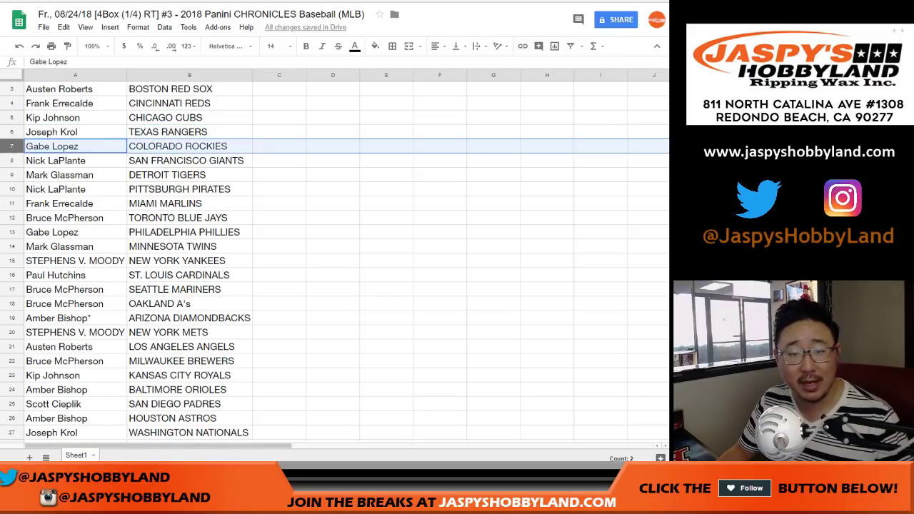
left_click(11, 161)
scroll(11, 160, "down", 1)
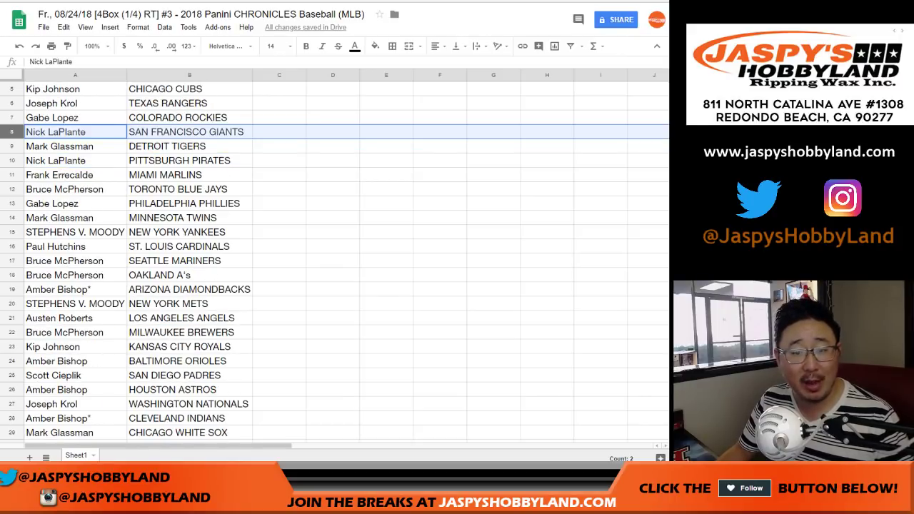
left_click(11, 147)
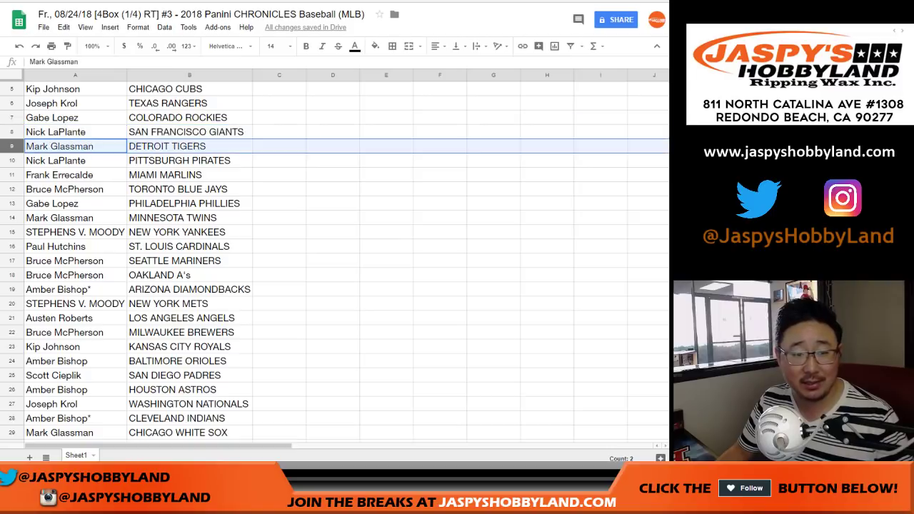
scroll(12, 146, "down", 2)
scroll(12, 146, "up", 1)
left_click(11, 118)
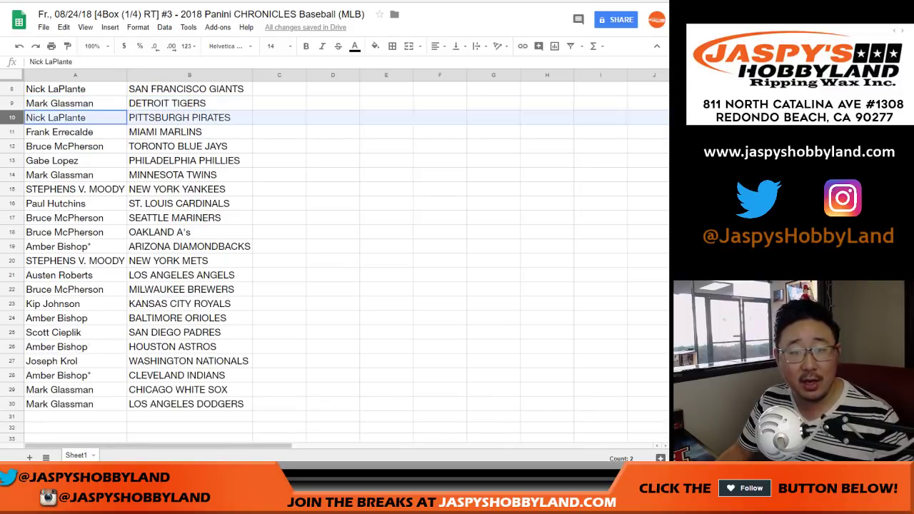
left_click(11, 132)
left_click(12, 146)
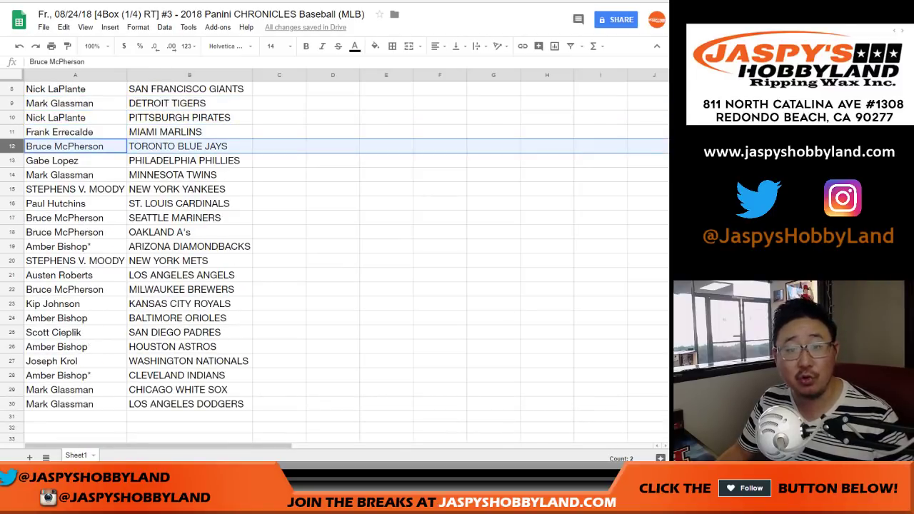
left_click(11, 161)
left_click(11, 175)
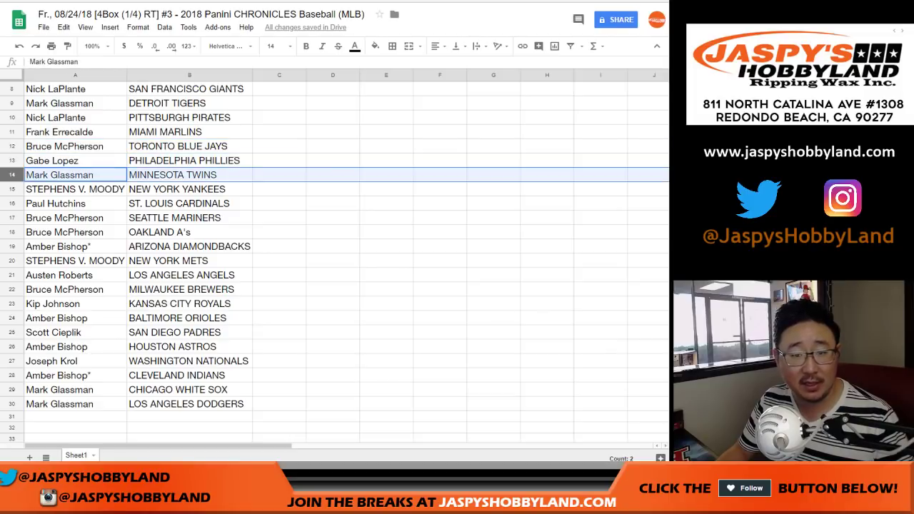
left_click(12, 190)
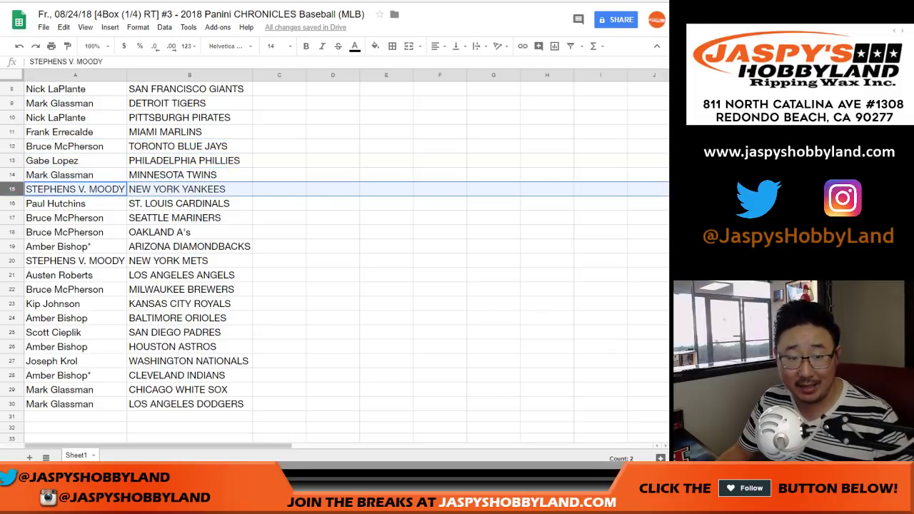
left_click(11, 203)
left_click(11, 217)
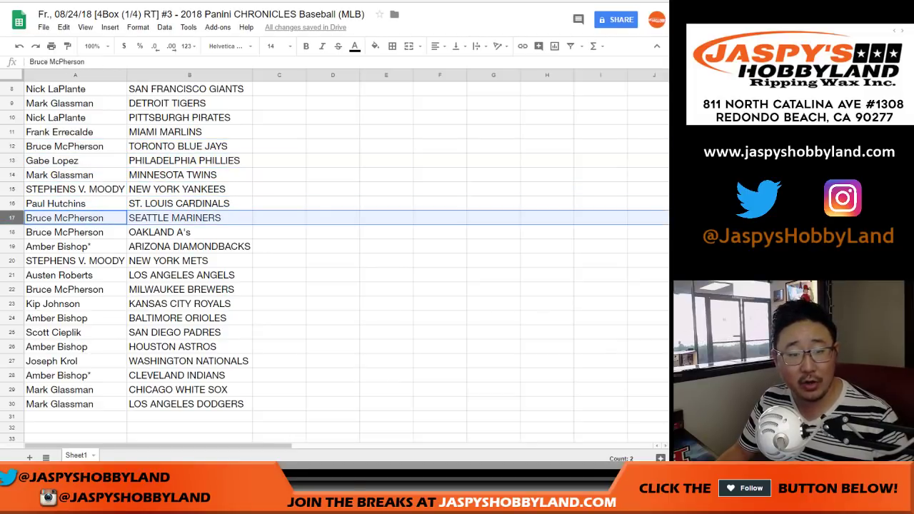
left_click(11, 232)
scroll(12, 232, "down", 1)
left_click(12, 174)
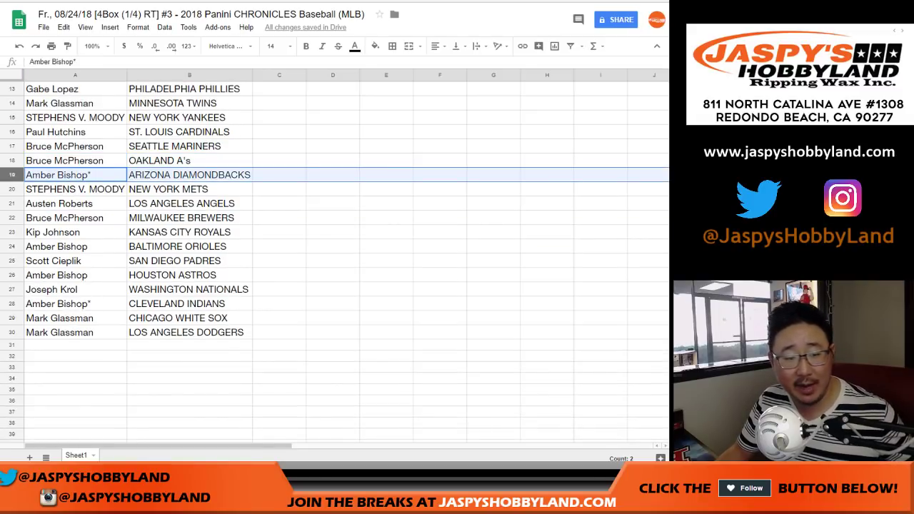
left_click(12, 303, "ctrl")
left_click(11, 189)
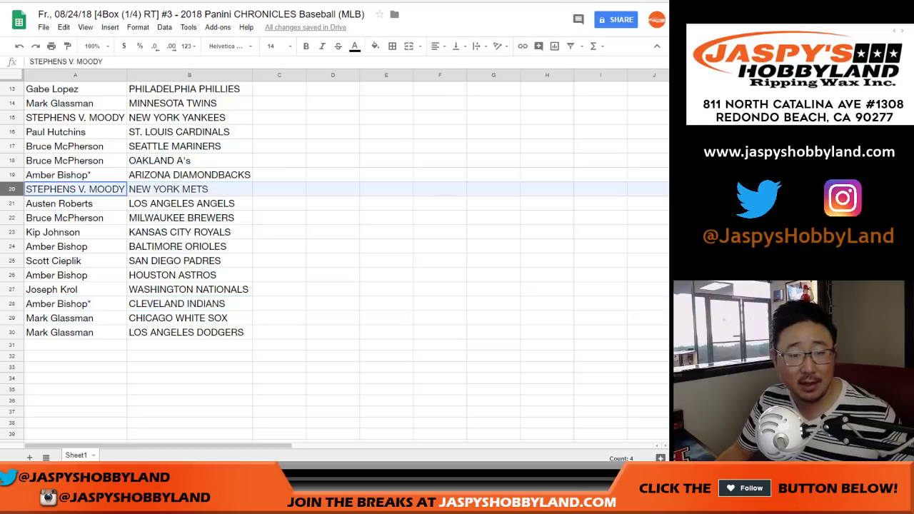
left_click(12, 202)
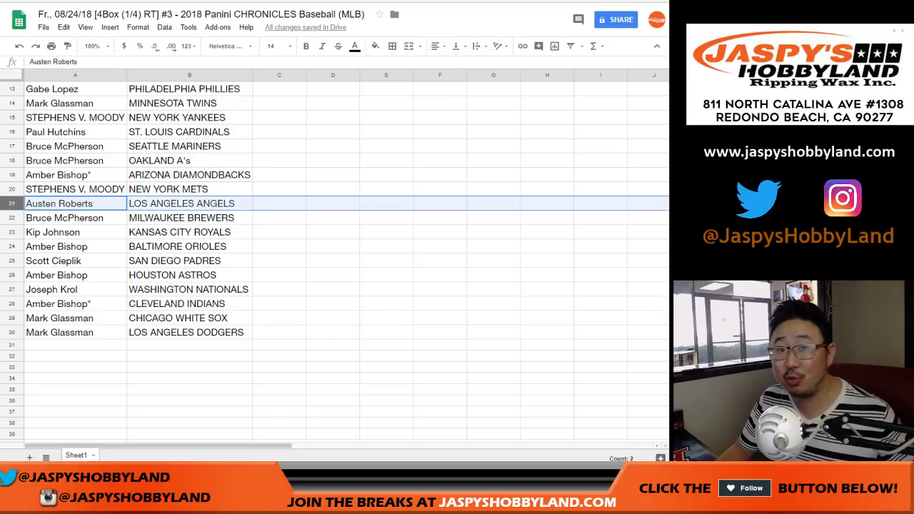
left_click(11, 218)
left_click(11, 232)
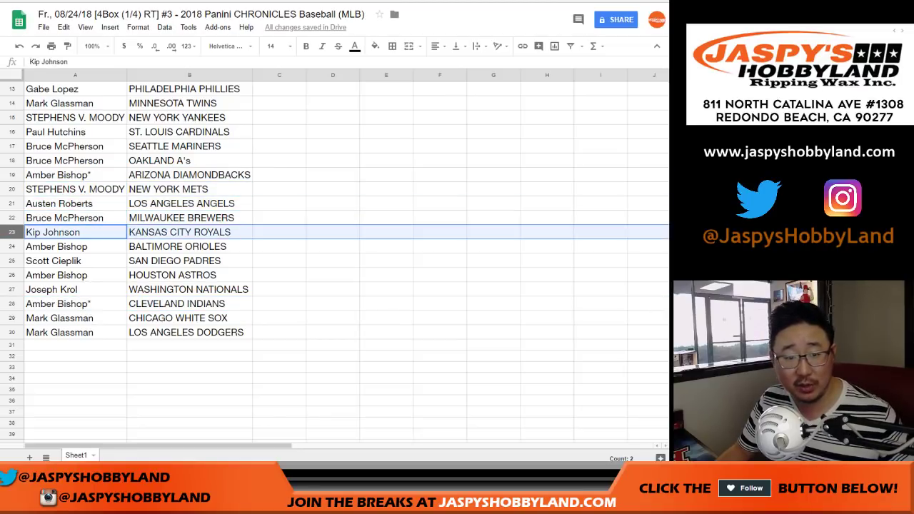
left_click(12, 246)
left_click(11, 260)
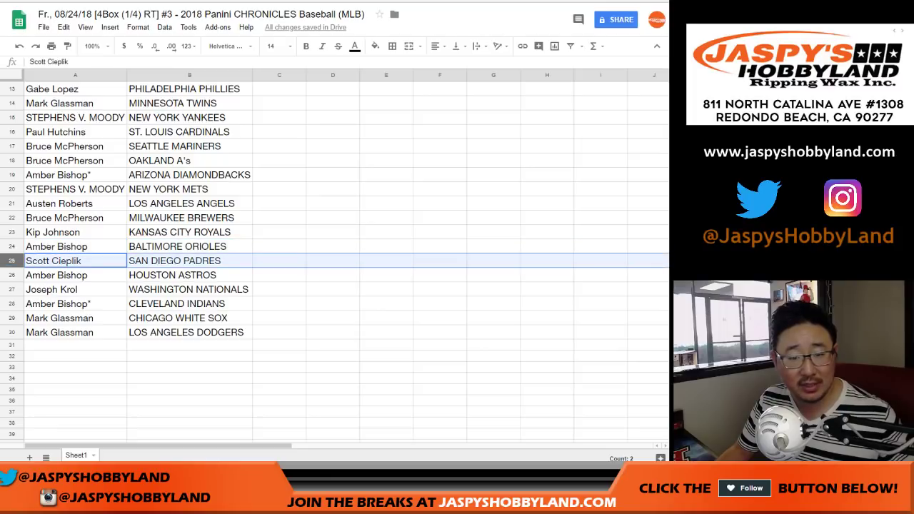
left_click(11, 275)
left_click(12, 289)
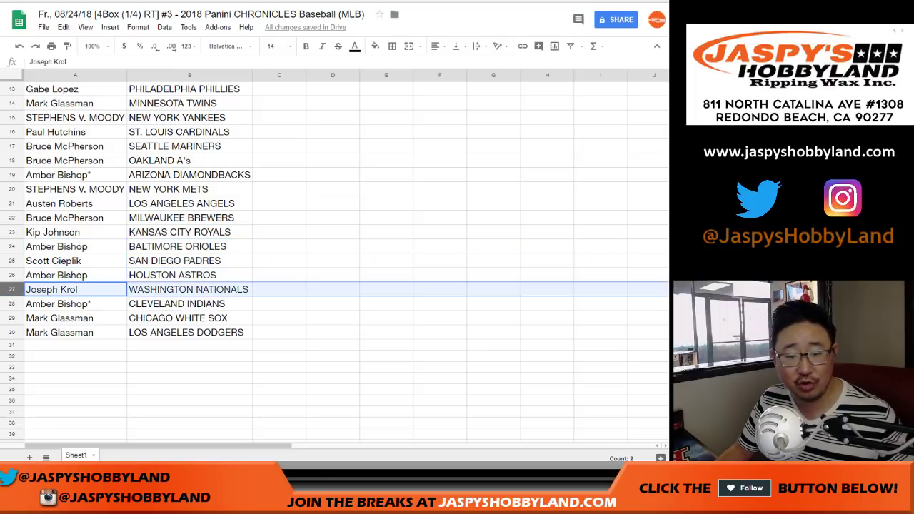
left_click(12, 317)
left_click_drag(11, 317, 12, 332)
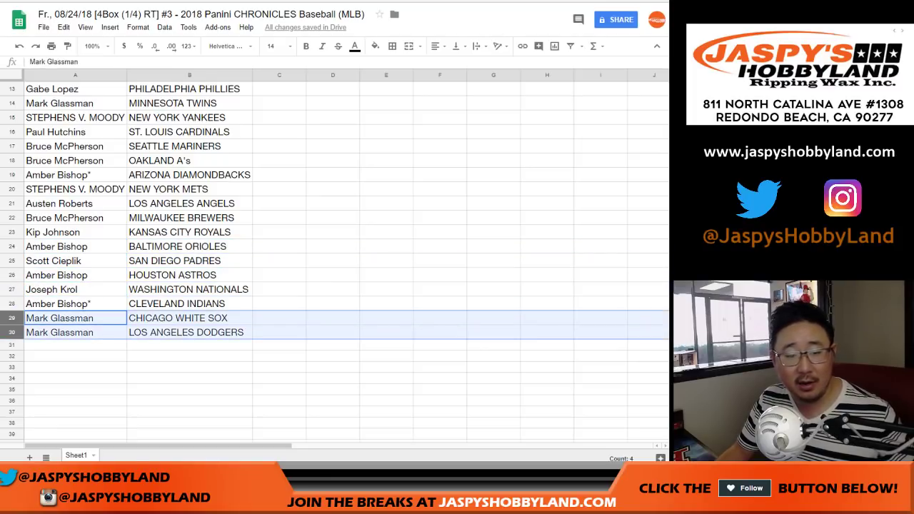
- Sort the whole sheet by the team names in column B from A to Z
scroll(335, 257, "up", 4)
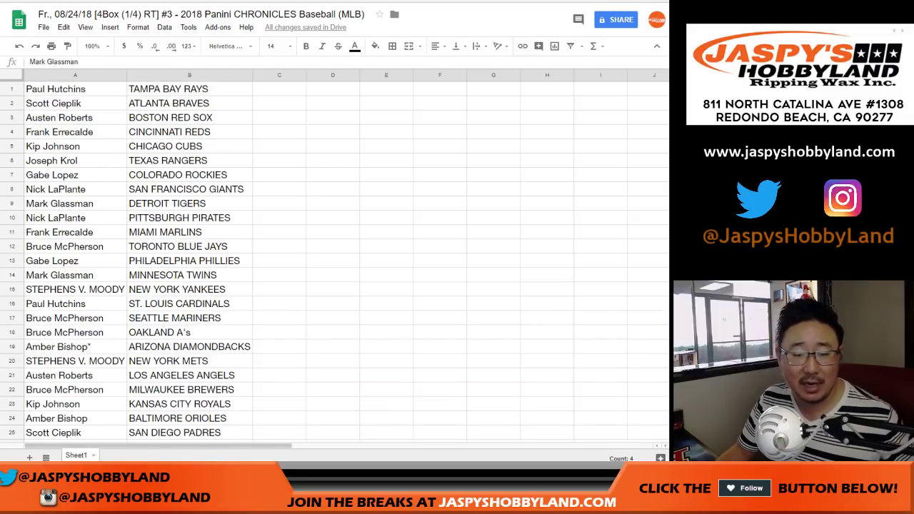
left_click(189, 75)
left_click(164, 27)
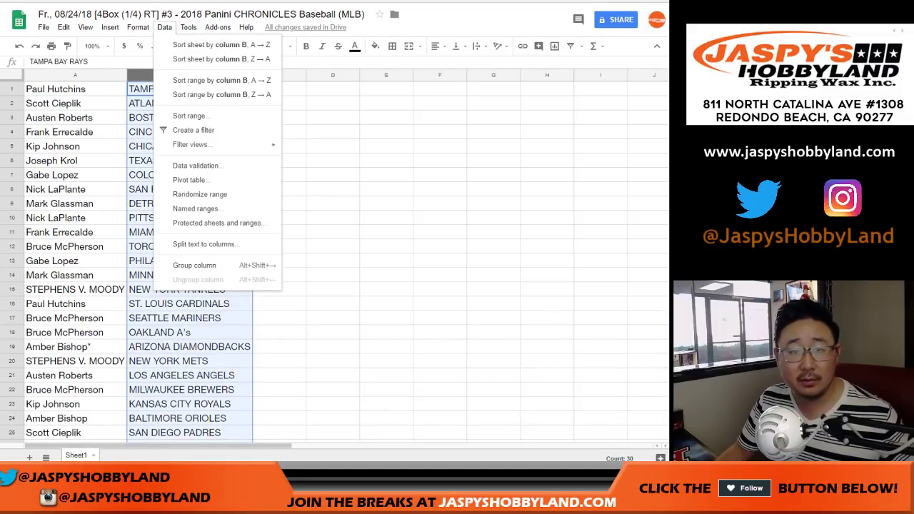
left_click(221, 45)
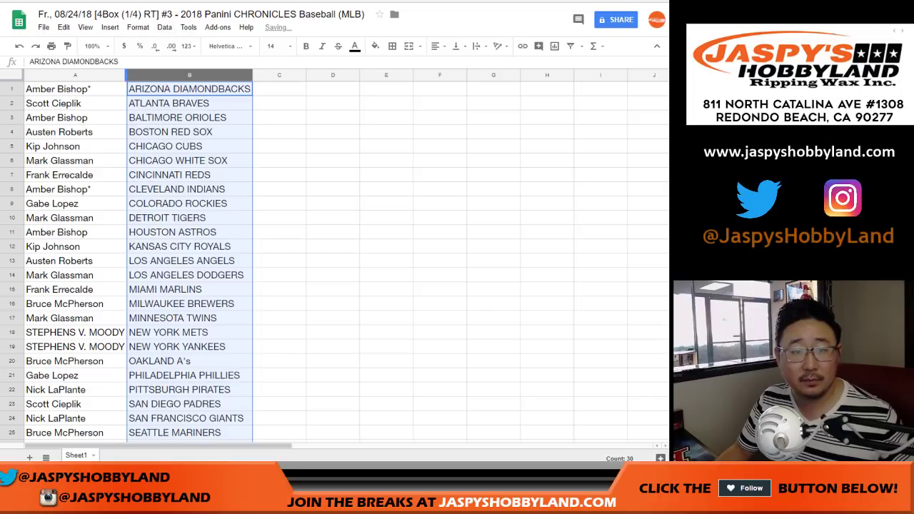
- Apply all borders to the pairings in A1:B30 and center their text horizontally
left_click(75, 90)
scroll(189, 285, "down", 4)
left_click(189, 347, "shift")
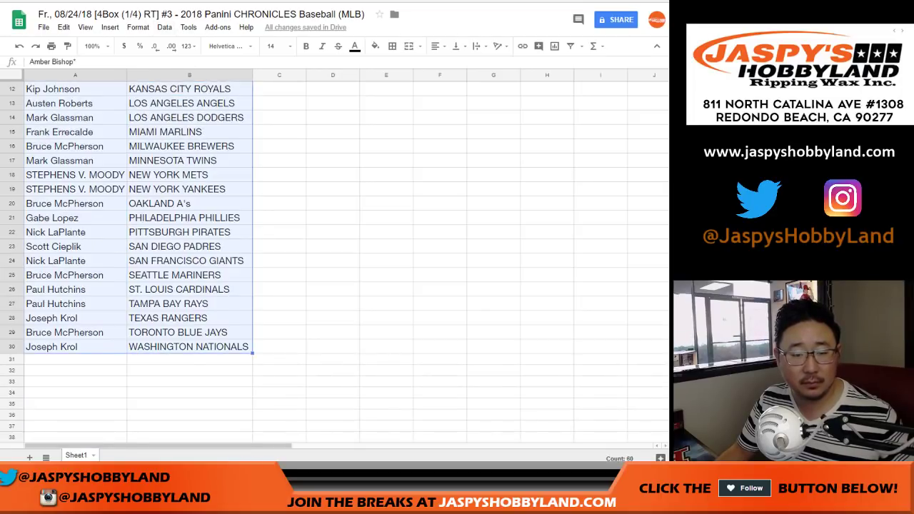
scroll(189, 346, "up", 4)
left_click(392, 46)
left_click(396, 70)
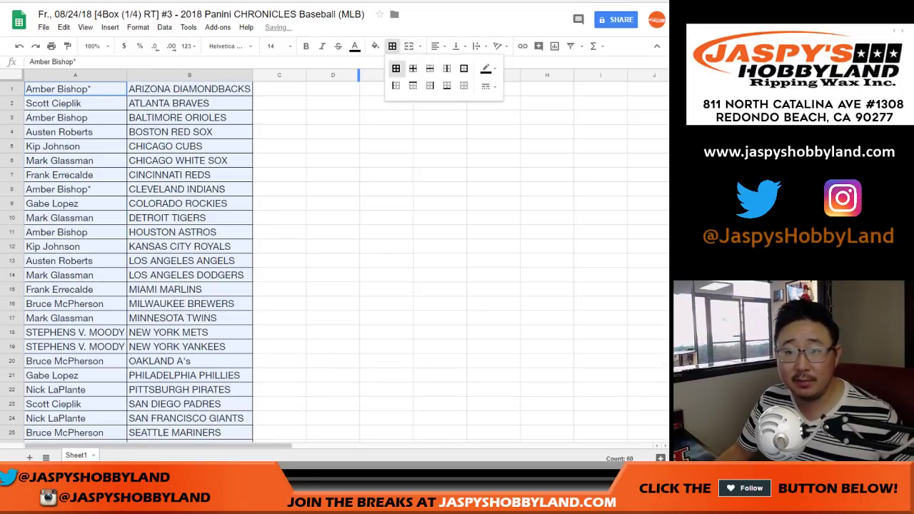
left_click(435, 45)
left_click(453, 64)
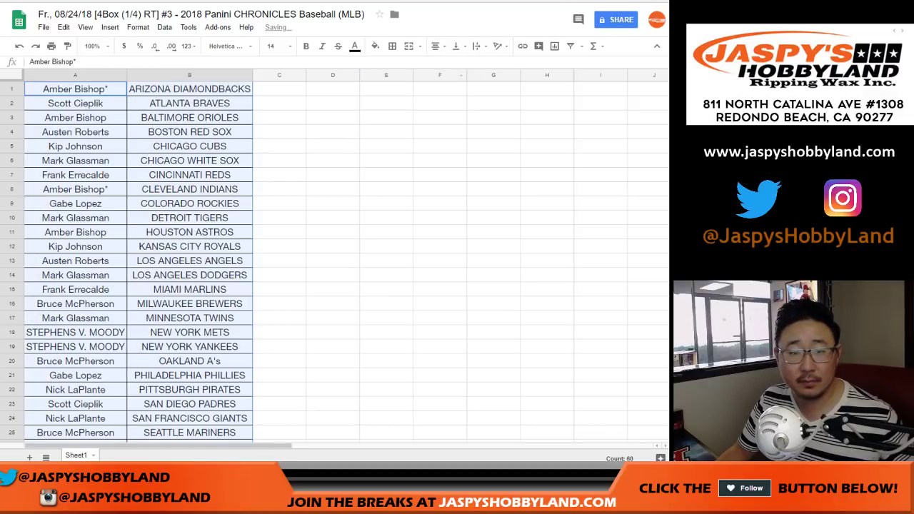
- Set the sheet's zoom to 83% and deselect the pairings by selecting cell C1
left_click(93, 46)
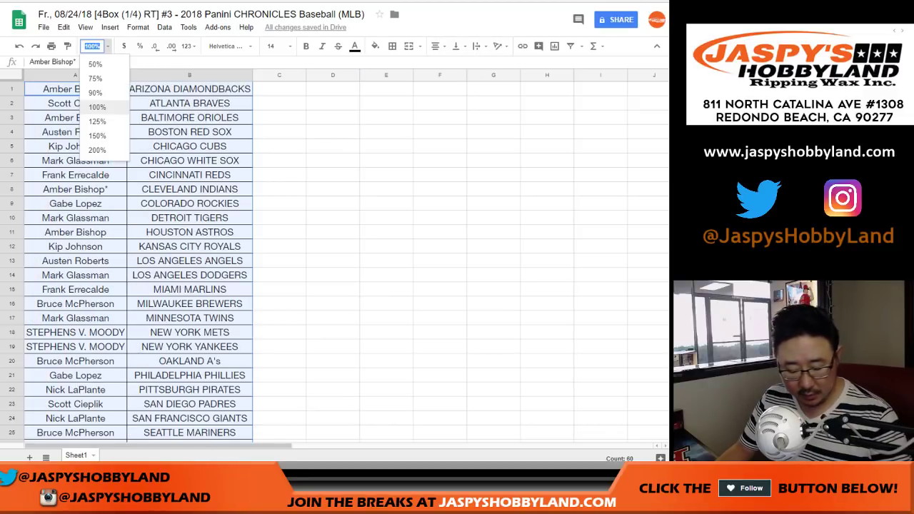
type("83")
key("Return")
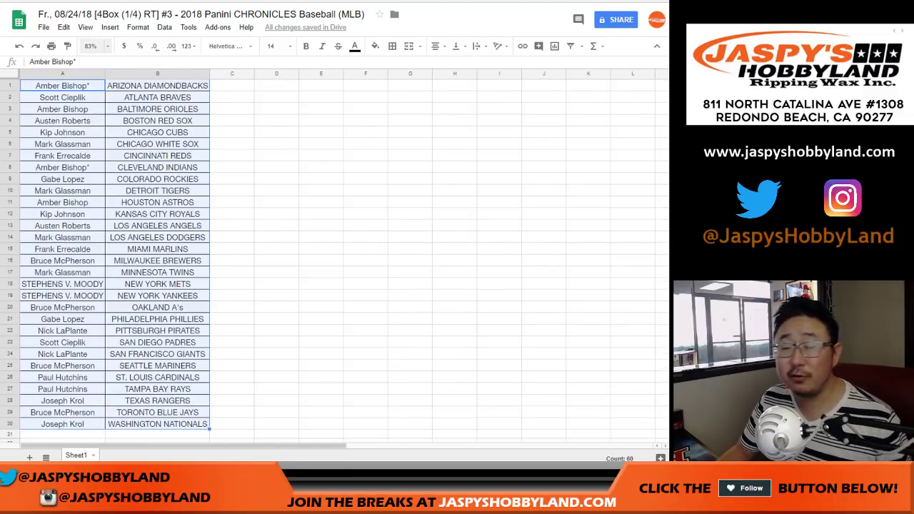
left_click(232, 86)
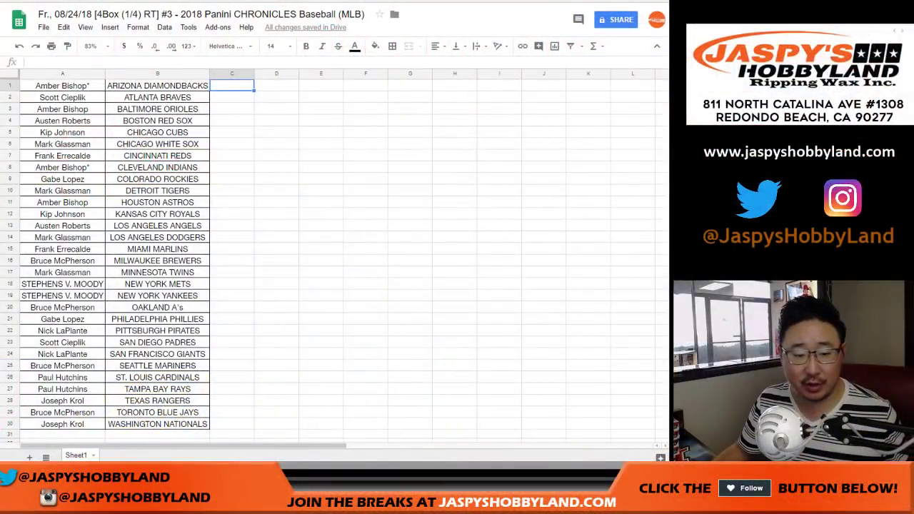
- Highlight the San Diego Padres and Washington Nationals rows in turn, and rows 1, 3 and 8 together, to examine their pairings
left_click(10, 342)
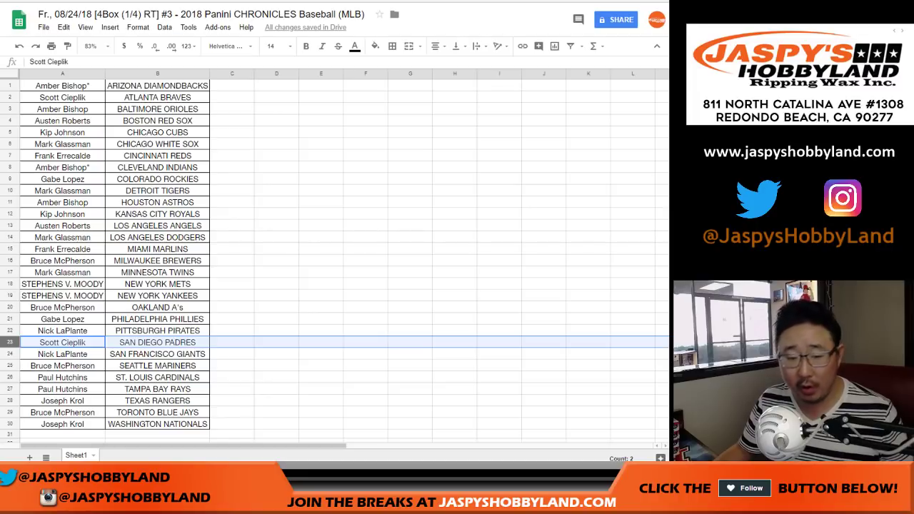
left_click(10, 424)
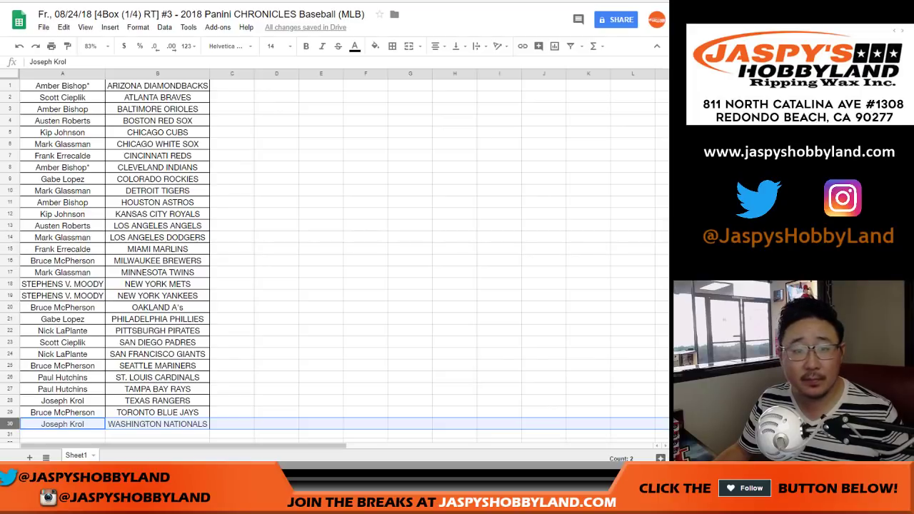
left_click(10, 86)
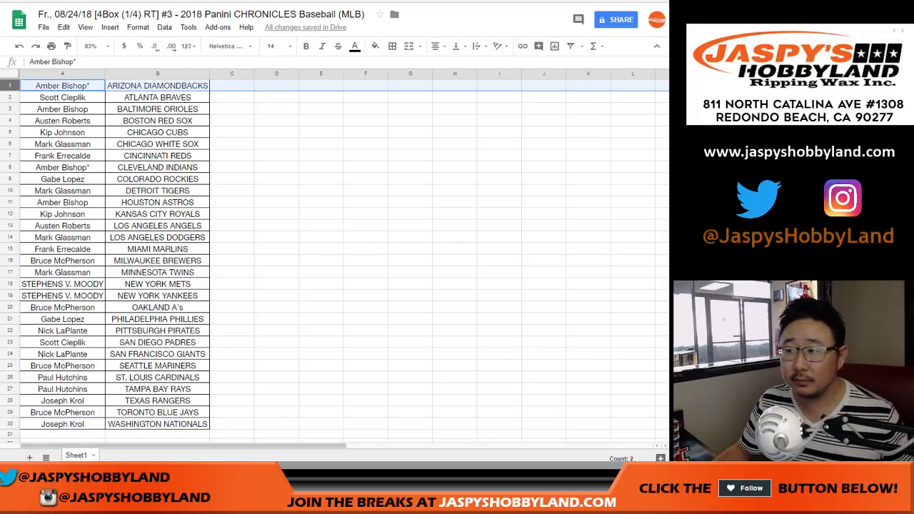
left_click(10, 109, "ctrl")
left_click(10, 167, "ctrl")
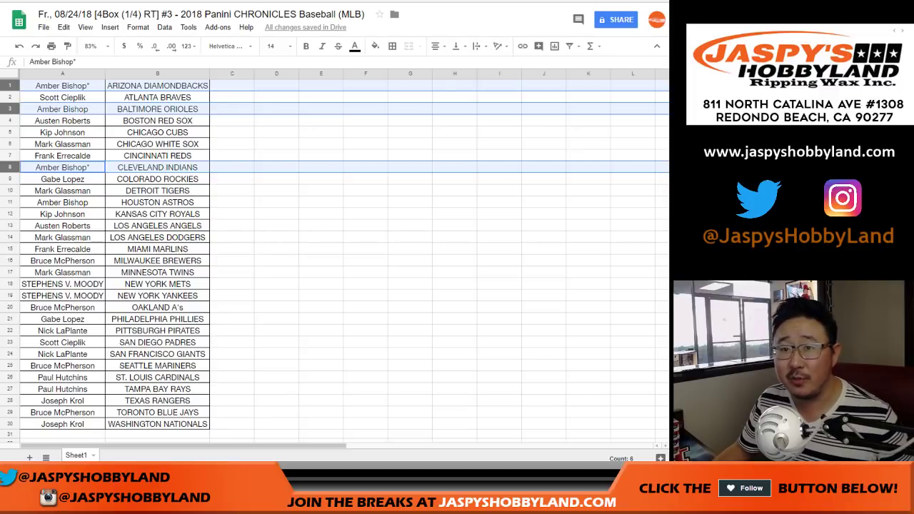
left_click(232, 85)
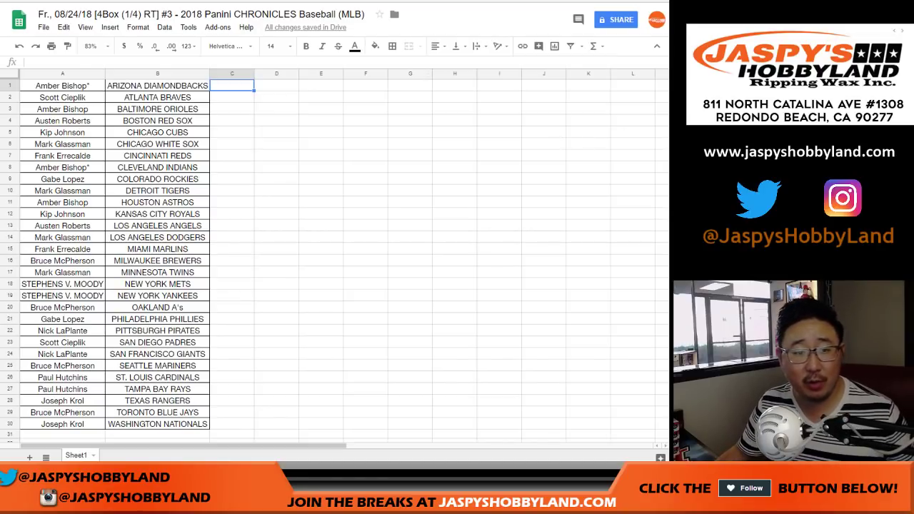
- Try to print the sorted pairings sheet through the print settings and print dialog
left_click(51, 47)
left_click(644, 20)
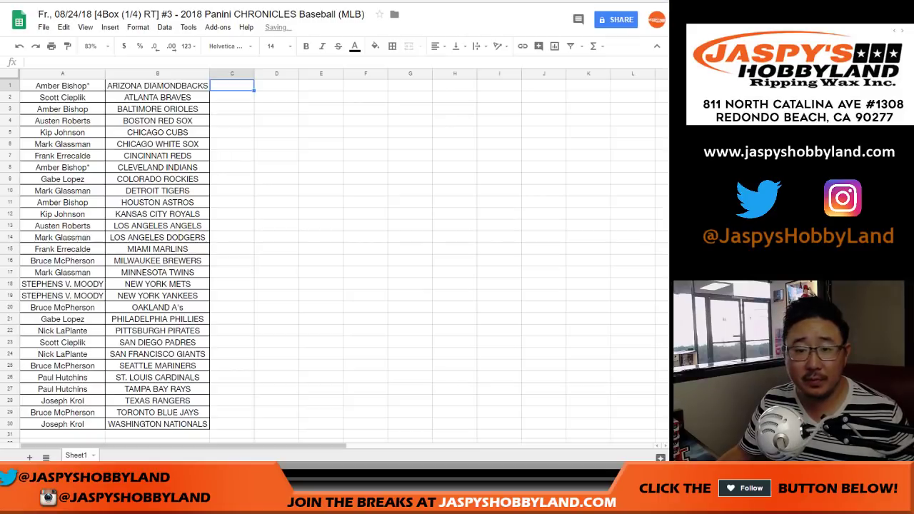
key("ctrl+p")
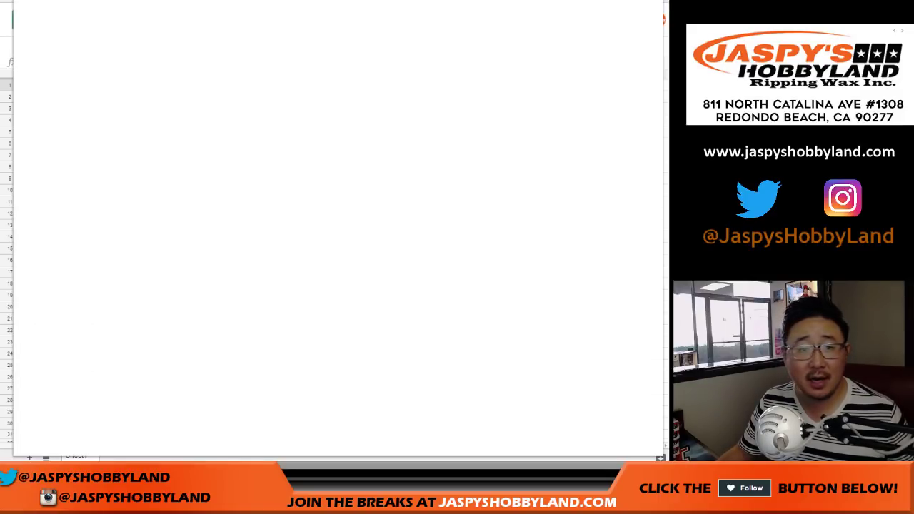
key("Escape")
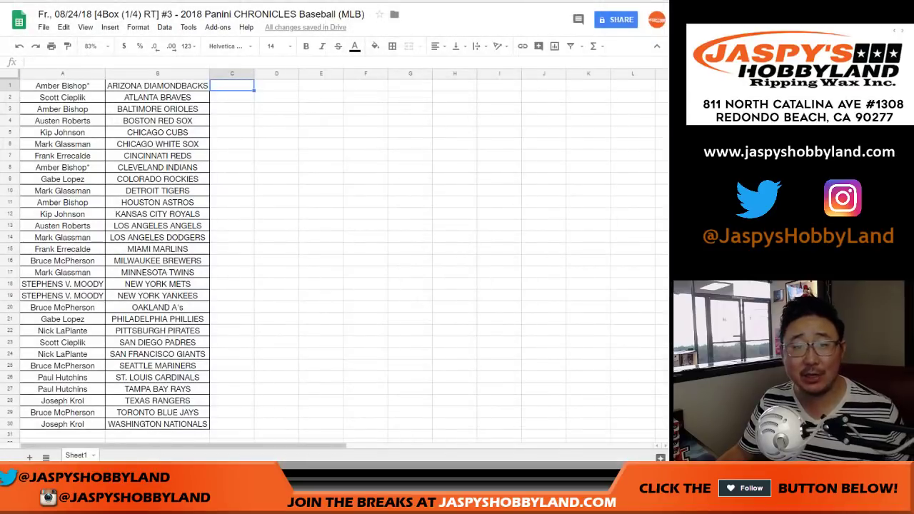